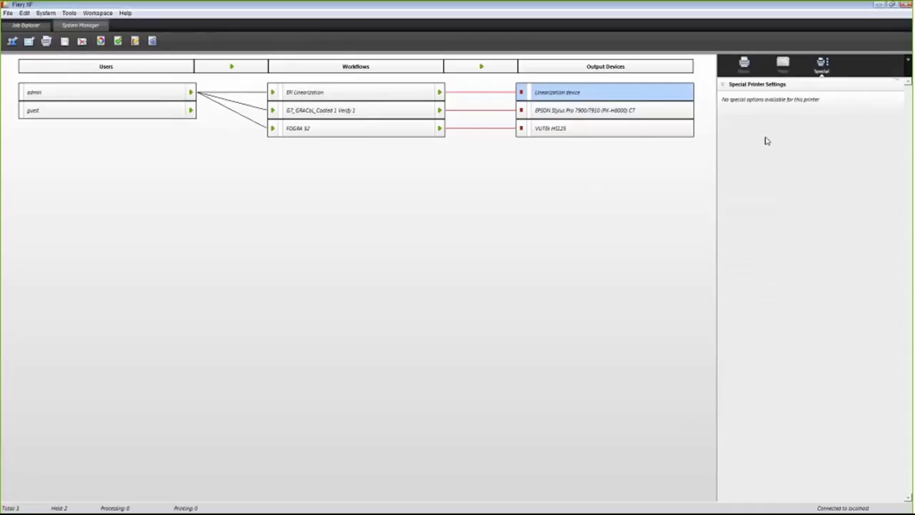
# Start re-linearizing the EPSON Stylus Pro 7900/7910 output device, overwriting the linearization device's configuration, and review the linearization device's device and media settings
pyautogui.click(747, 71)
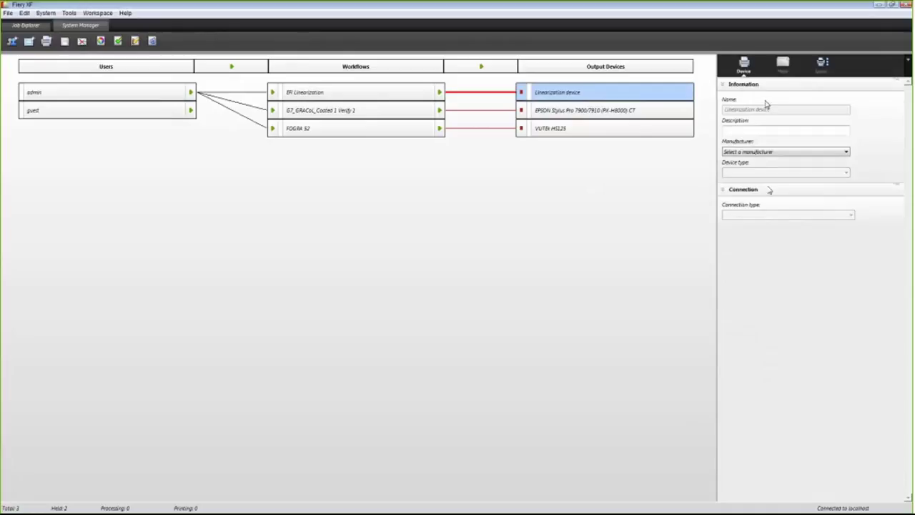
pyautogui.click(611, 116)
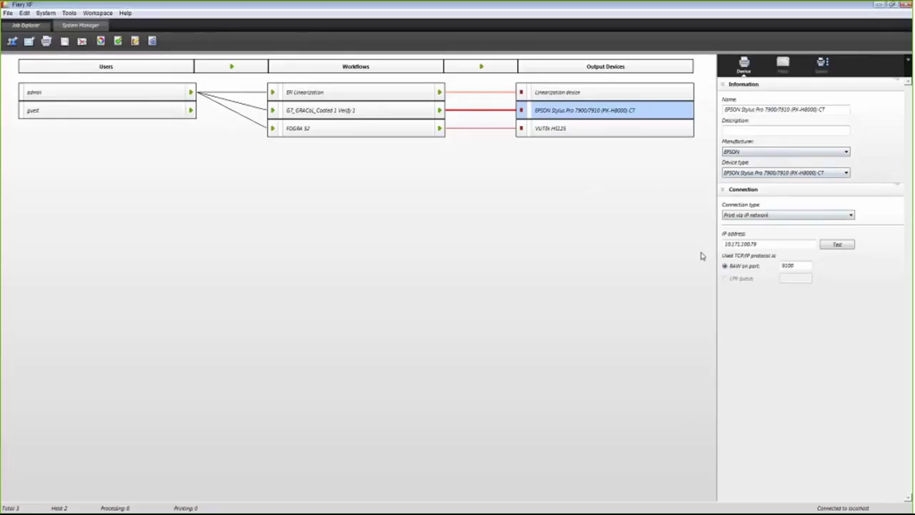
pyautogui.click(558, 92)
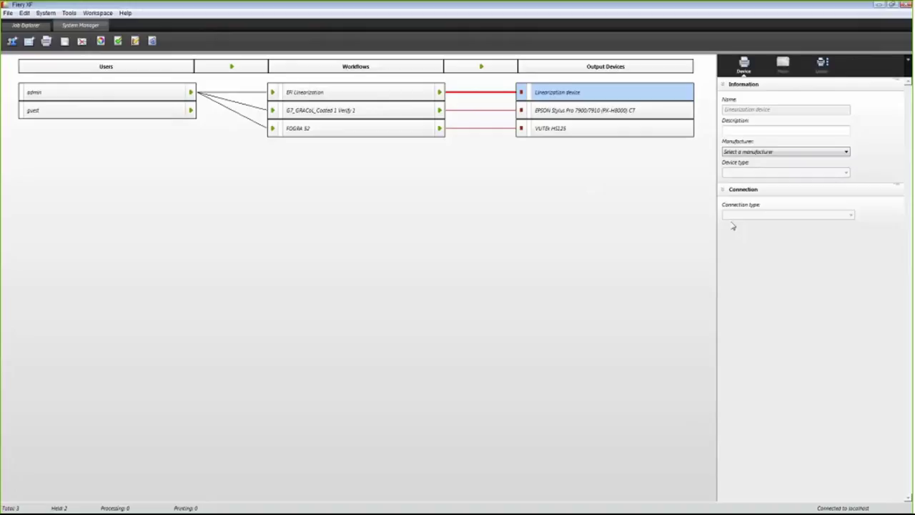
pyautogui.click(572, 111)
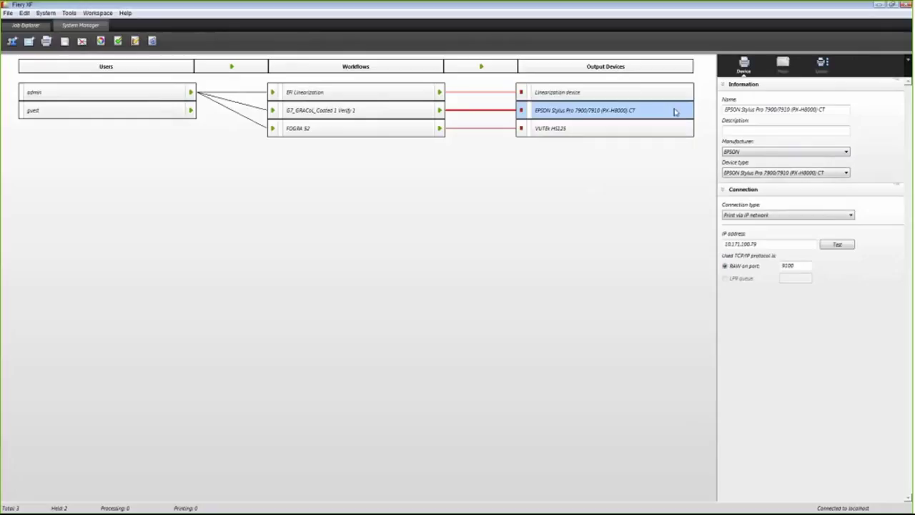
pyautogui.rightClick(610, 113)
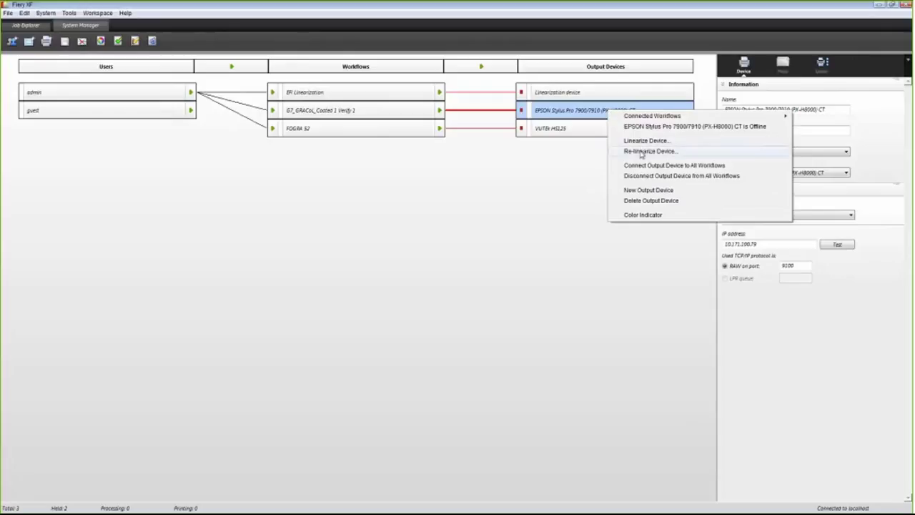
pyautogui.click(641, 151)
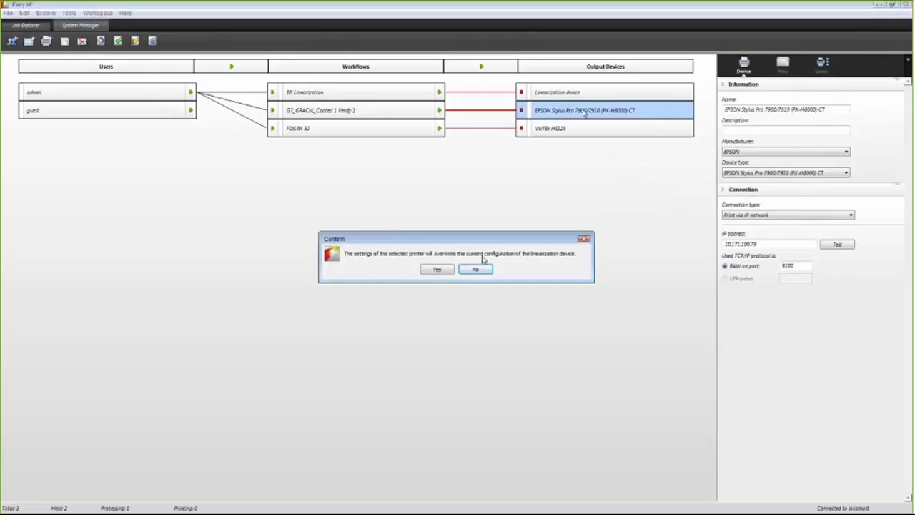
pyautogui.click(437, 271)
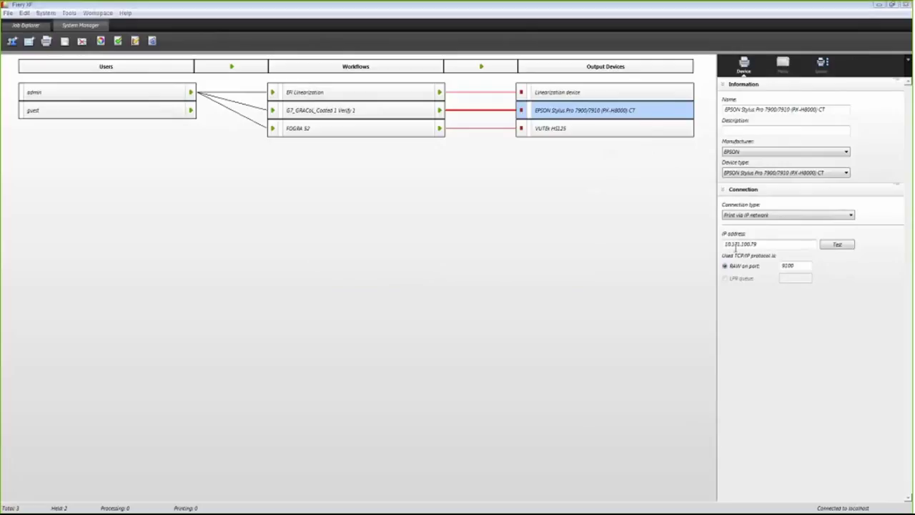
pyautogui.click(593, 92)
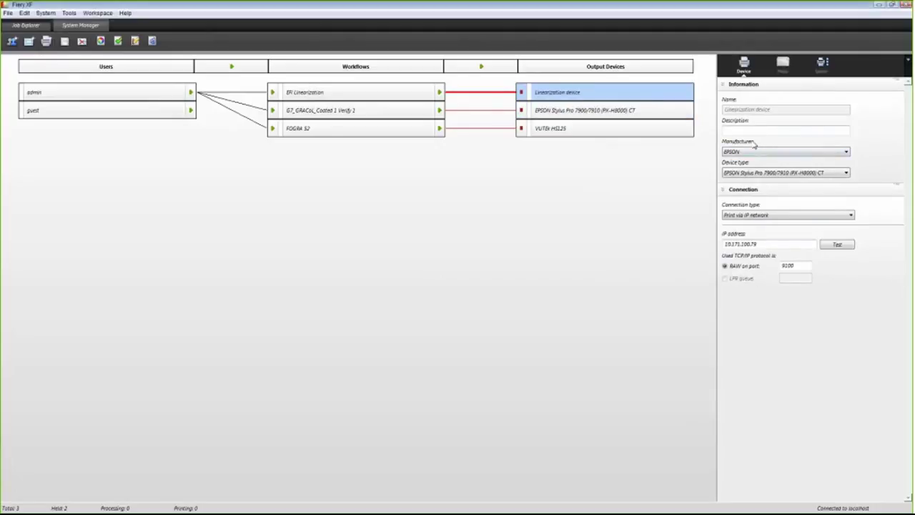
pyautogui.click(783, 64)
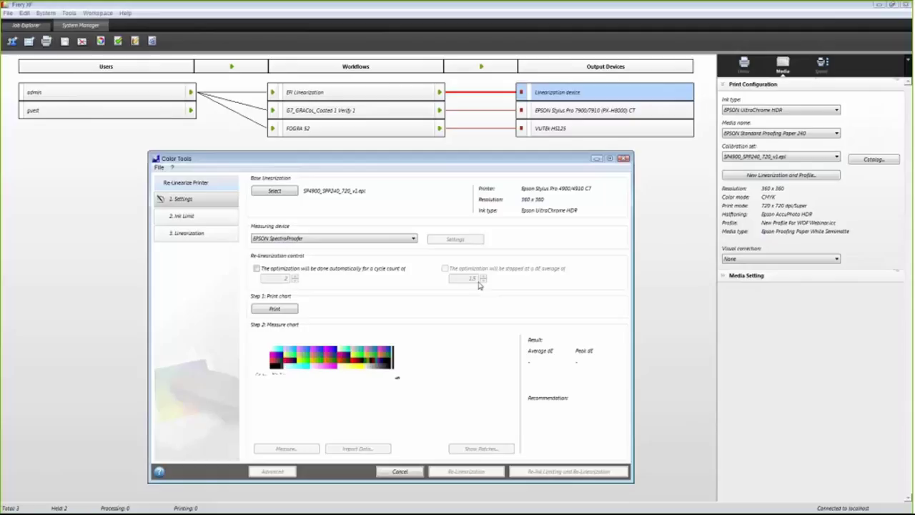
# Print the initial re-linearization chart and import QualityControl_WithXYZData.it8 from the Relin for Webinar folder as its measured values
pyautogui.click(284, 311)
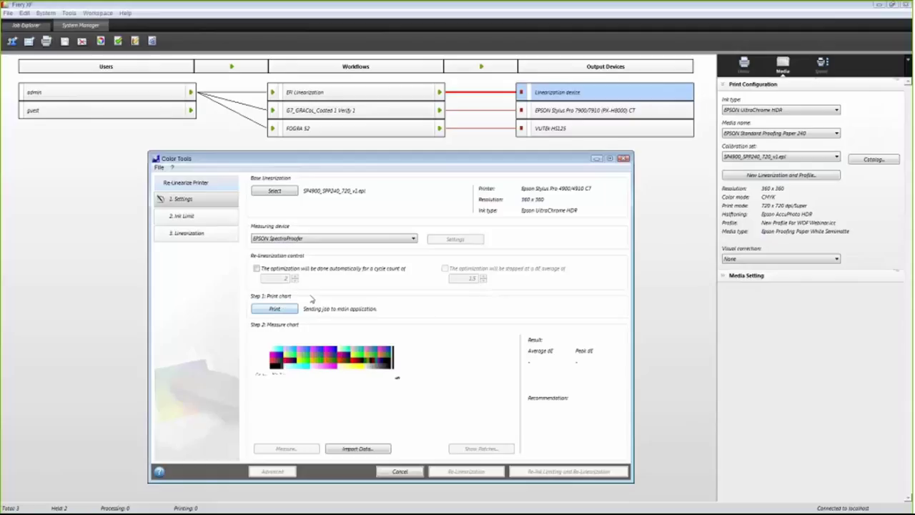
pyautogui.click(361, 449)
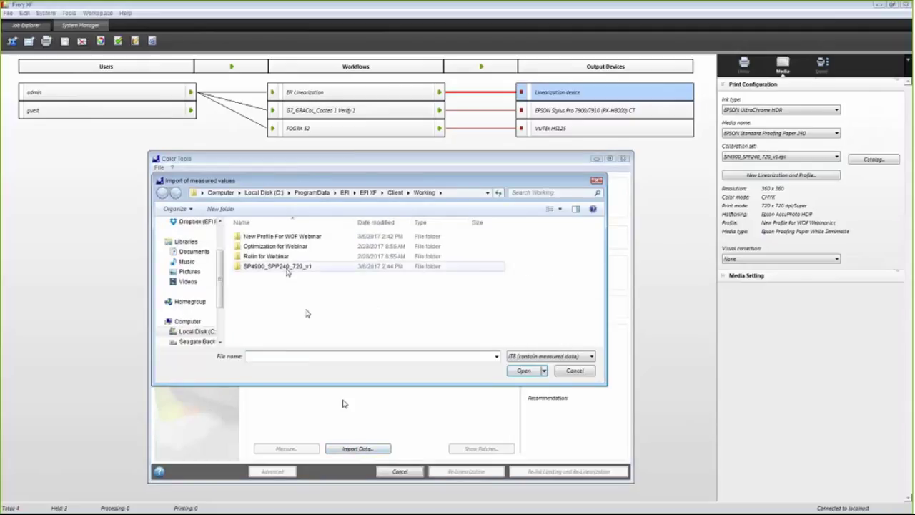
pyautogui.doubleClick(279, 257)
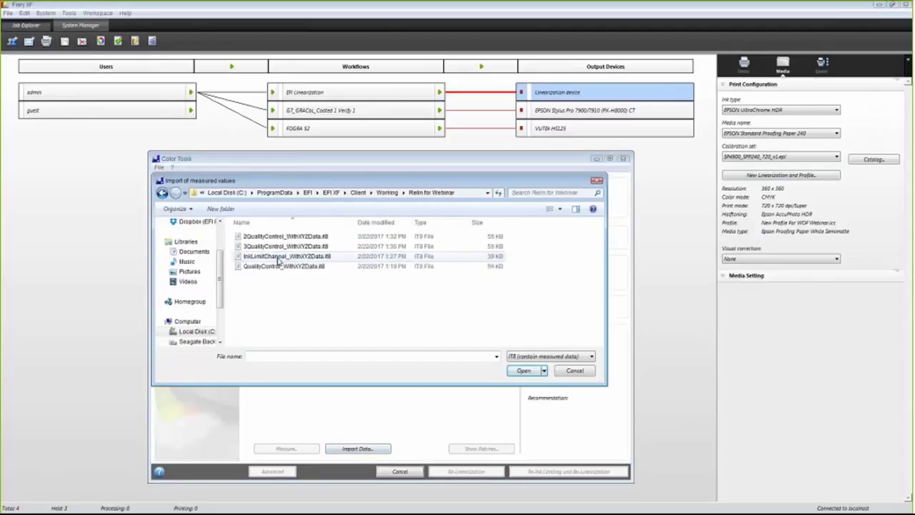
pyautogui.doubleClick(278, 266)
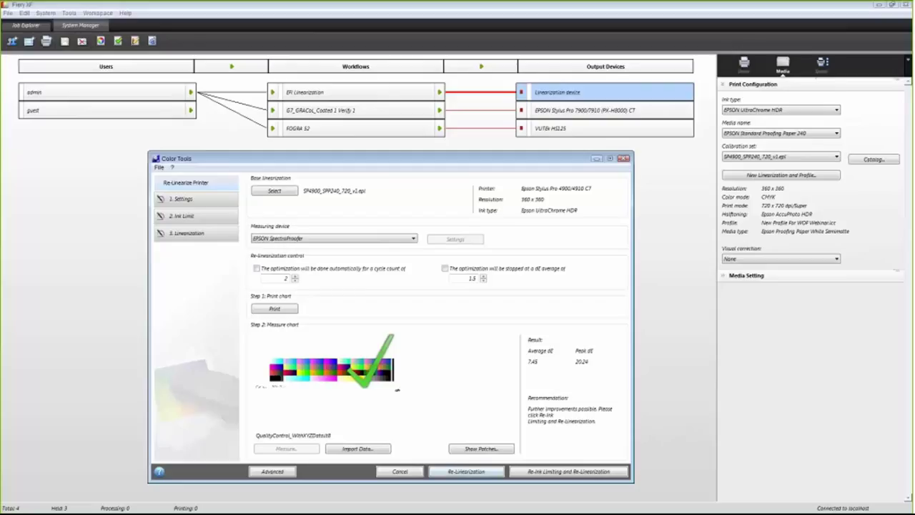
# Proceed to re-ink limiting and re-linearization, print the ink limiting chart and import InkLimitChannel_WithXYZData.it8 from Relin for Webinar
pyautogui.click(551, 474)
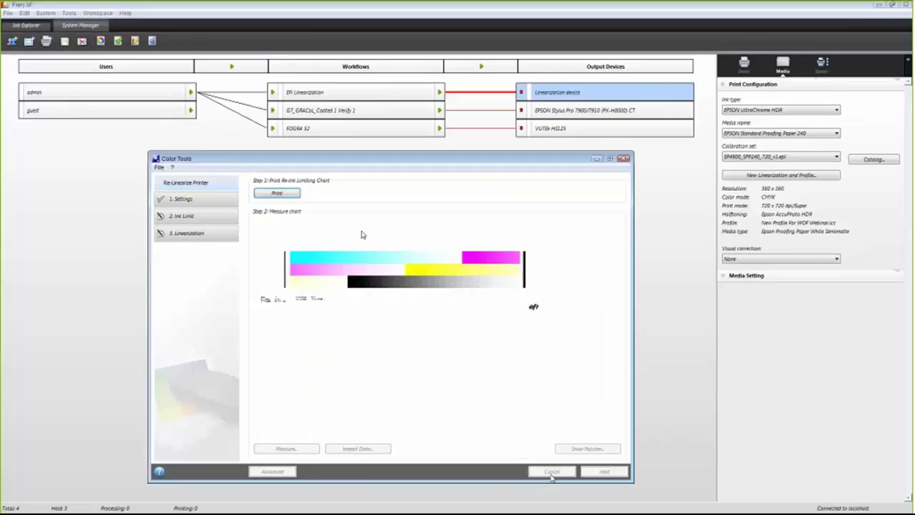
pyautogui.click(289, 195)
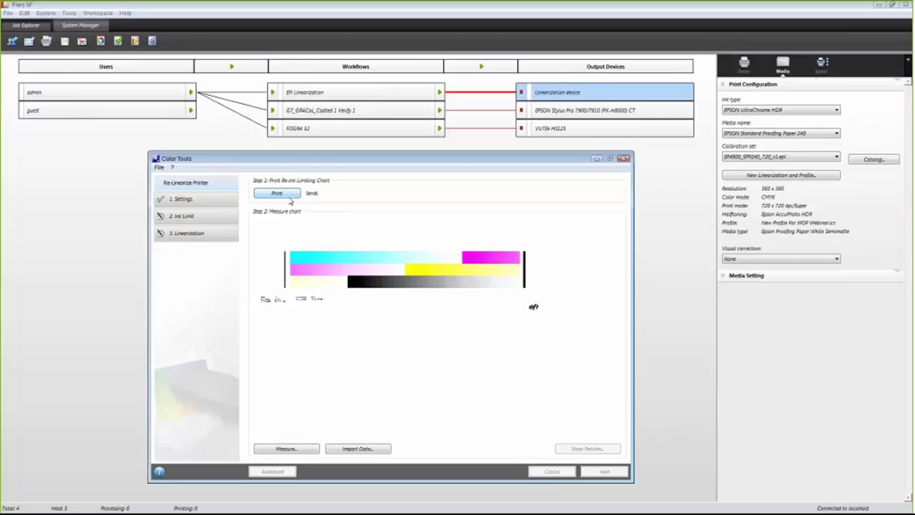
pyautogui.click(361, 449)
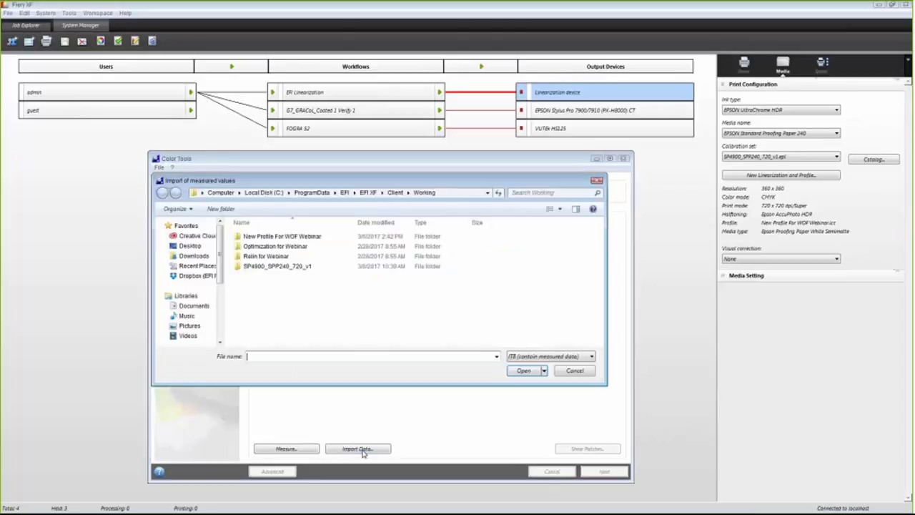
pyautogui.doubleClick(265, 256)
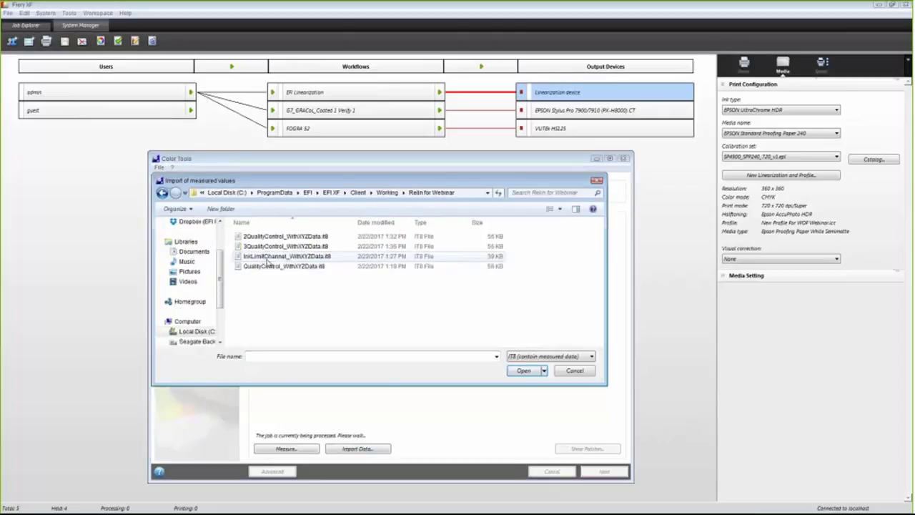
pyautogui.doubleClick(266, 261)
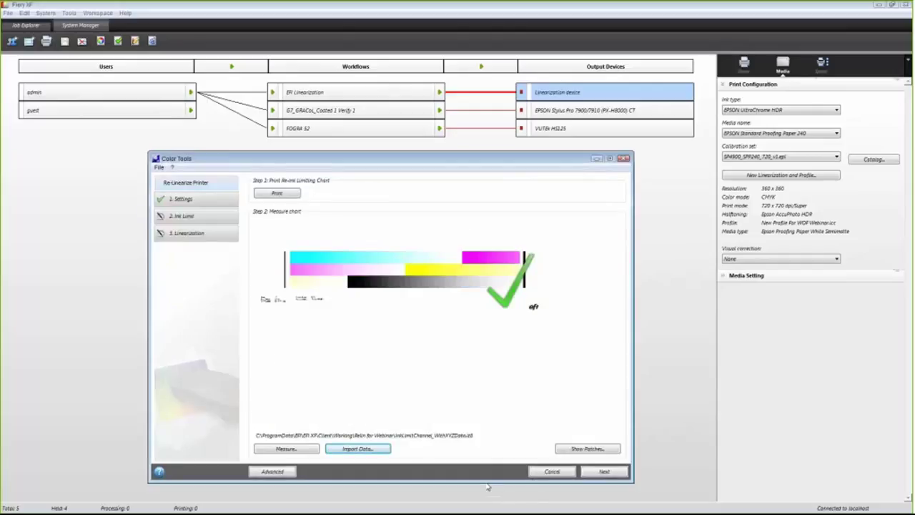
# Continue to the linearization stage, print its chart and import 2QualityControl_WithXYZData.it8 as the measured values
pyautogui.click(593, 475)
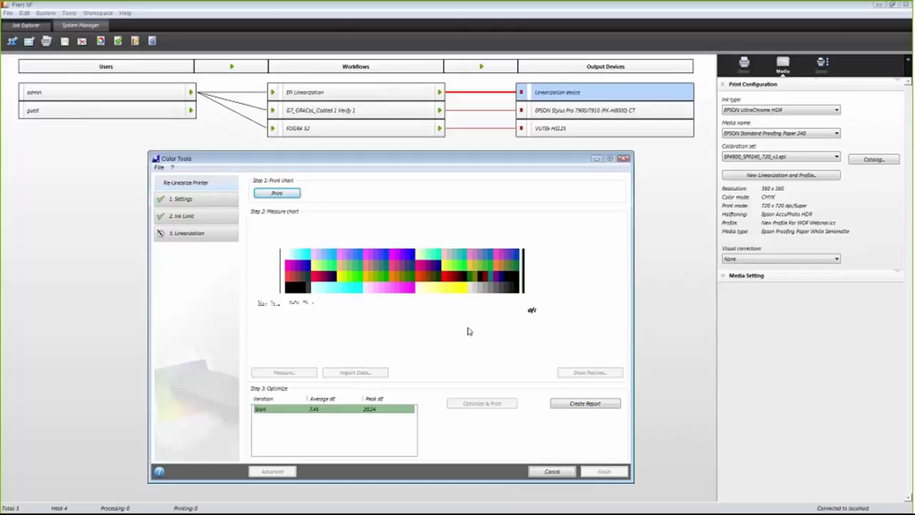
pyautogui.click(277, 193)
pyautogui.click(374, 373)
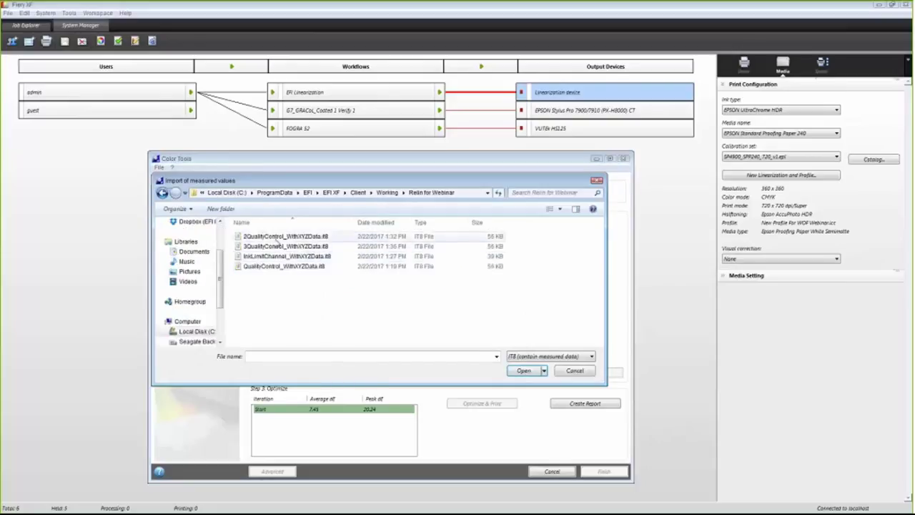
pyautogui.doubleClick(276, 238)
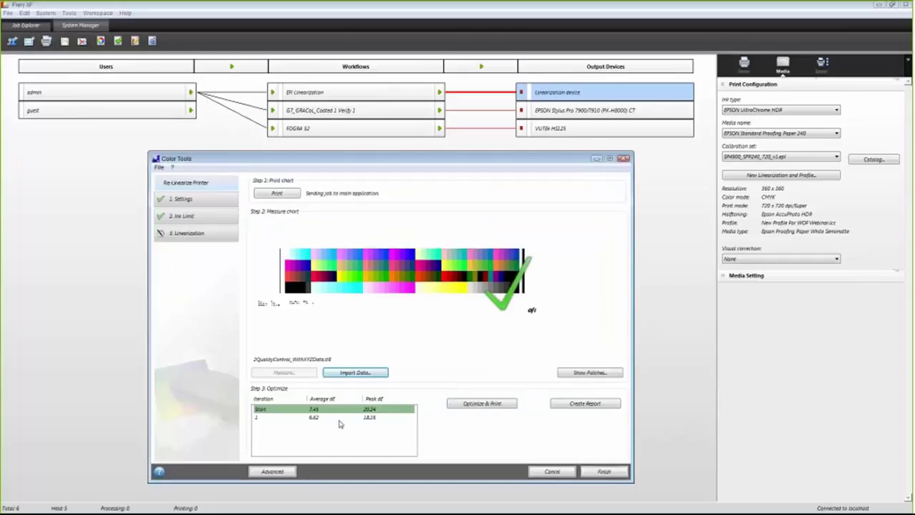
# Run a second optimization iteration by printing the chart again and importing its measured values from the Relin for Webinar folder
pyautogui.click(286, 195)
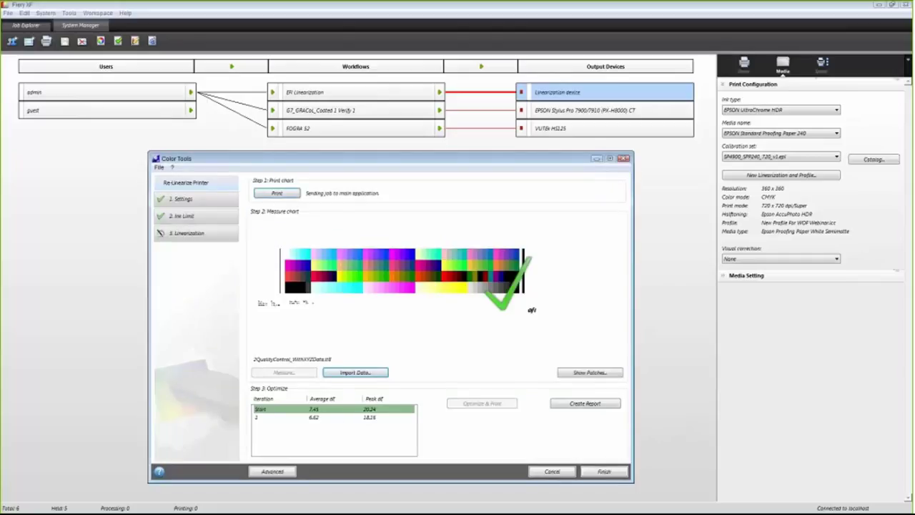
pyautogui.click(356, 372)
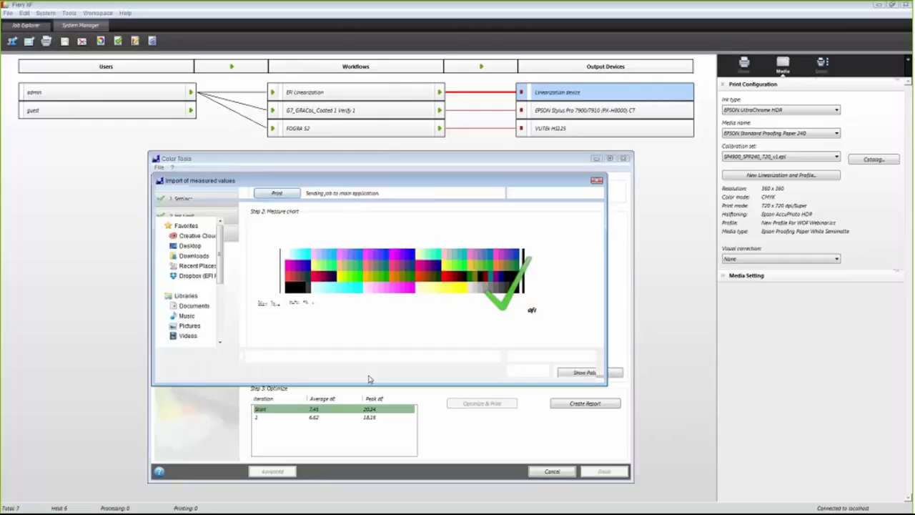
pyautogui.doubleClick(266, 256)
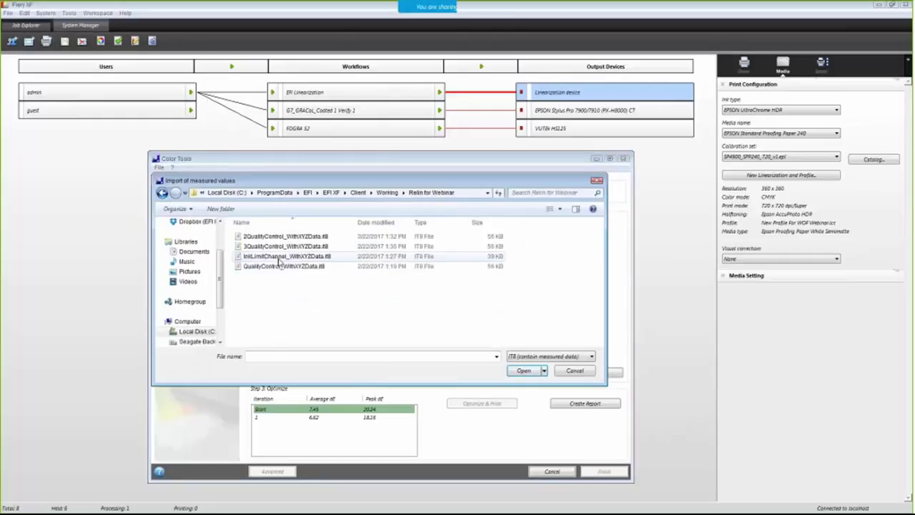
pyautogui.doubleClick(279, 256)
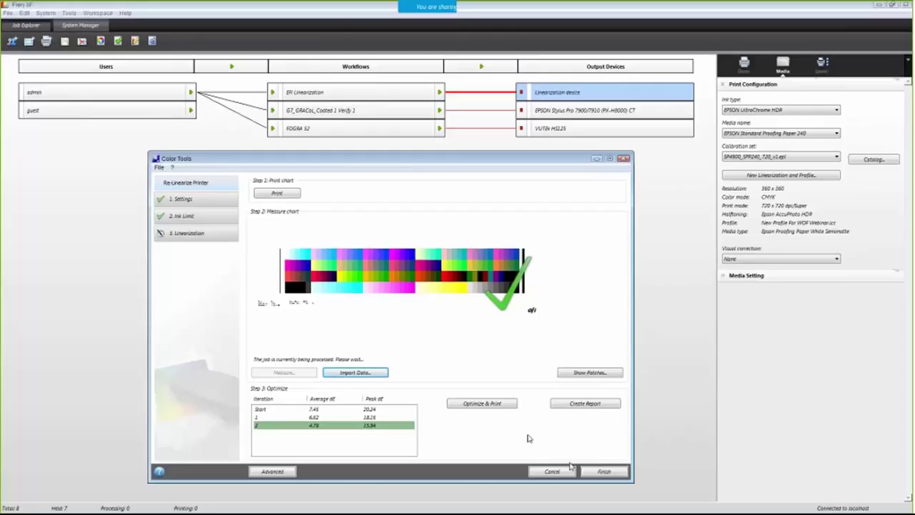
# Leave the re-linearization without overwriting or saving the linearization file, and select the EPSON Stylus Pro 7900/7910 output device
pyautogui.click(594, 475)
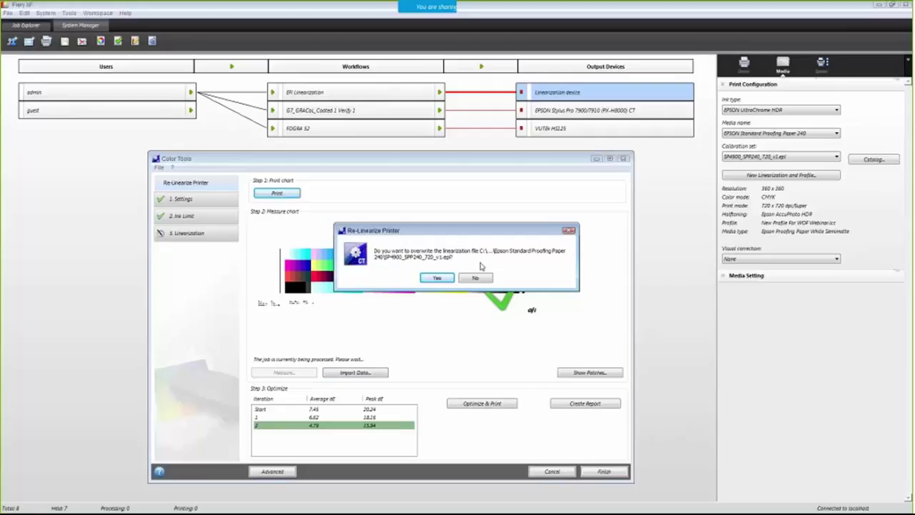
pyautogui.click(469, 280)
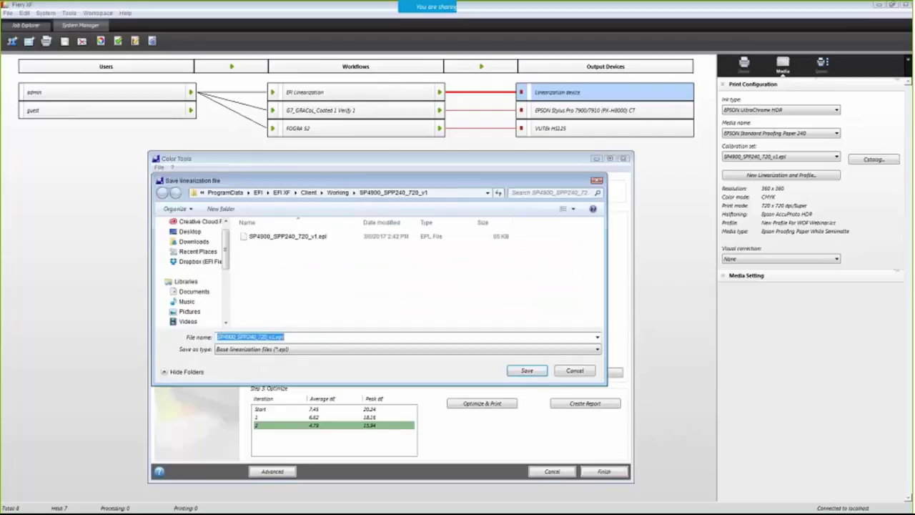
pyautogui.click(573, 374)
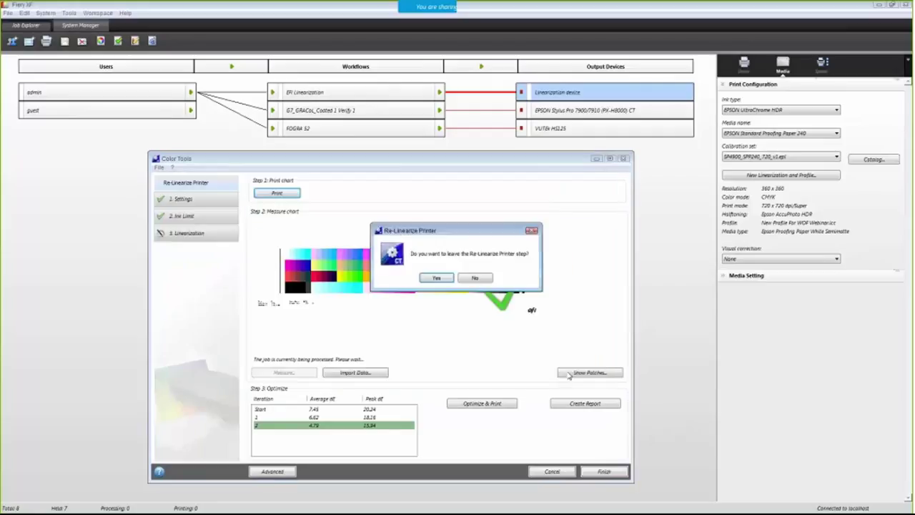
pyautogui.click(442, 281)
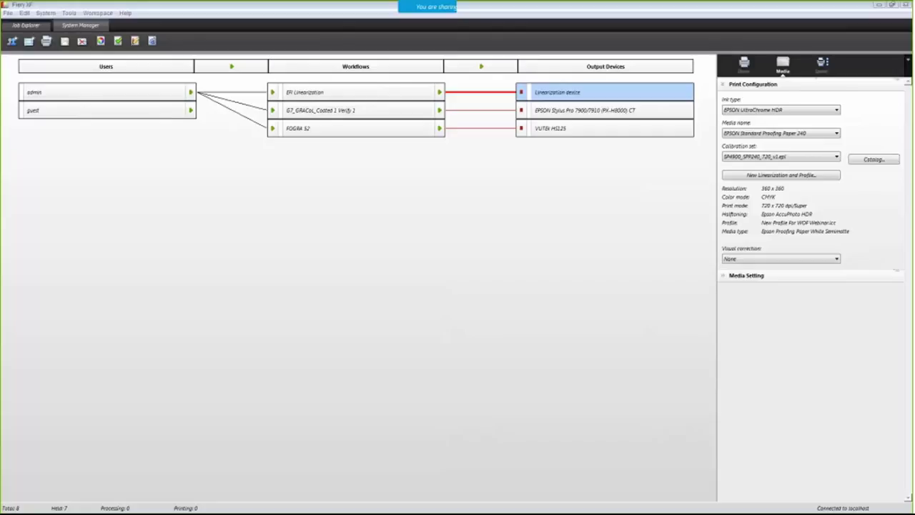
pyautogui.click(558, 110)
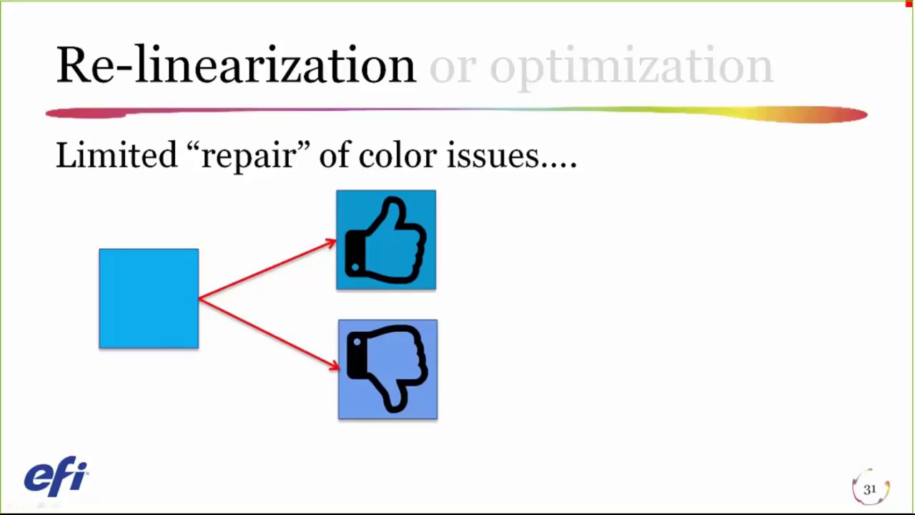
pyautogui.click(80, 220)
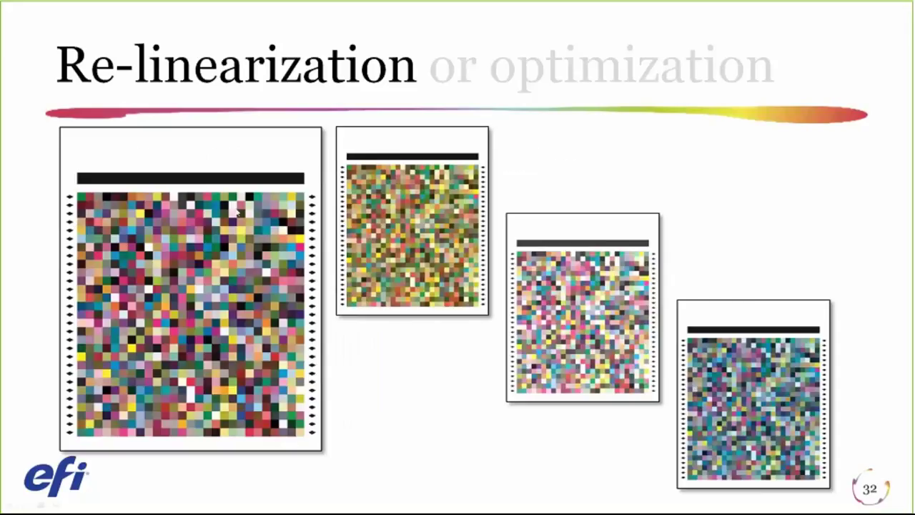
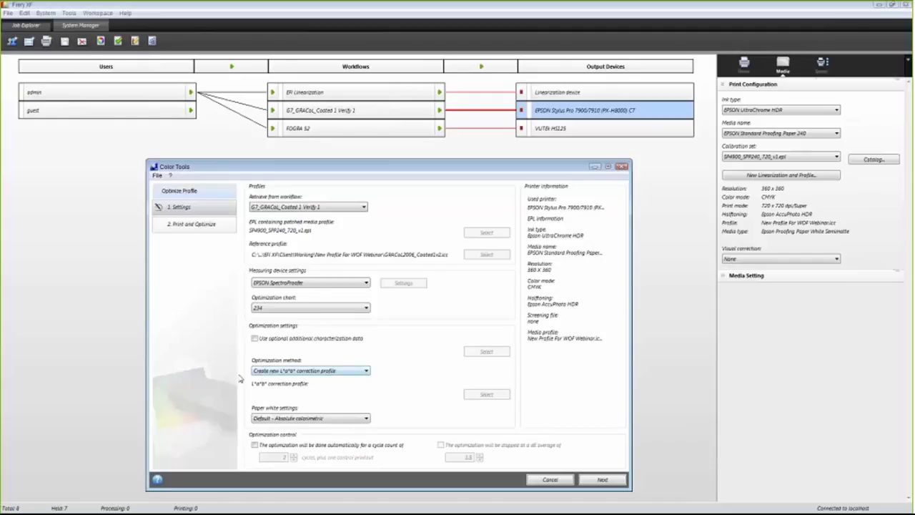
# Keep Create new L*a*b* correction profile and Default - Absolute colorimetric paper white as the optimization settings, and proceed to the print and optimize stage
pyautogui.click(346, 372)
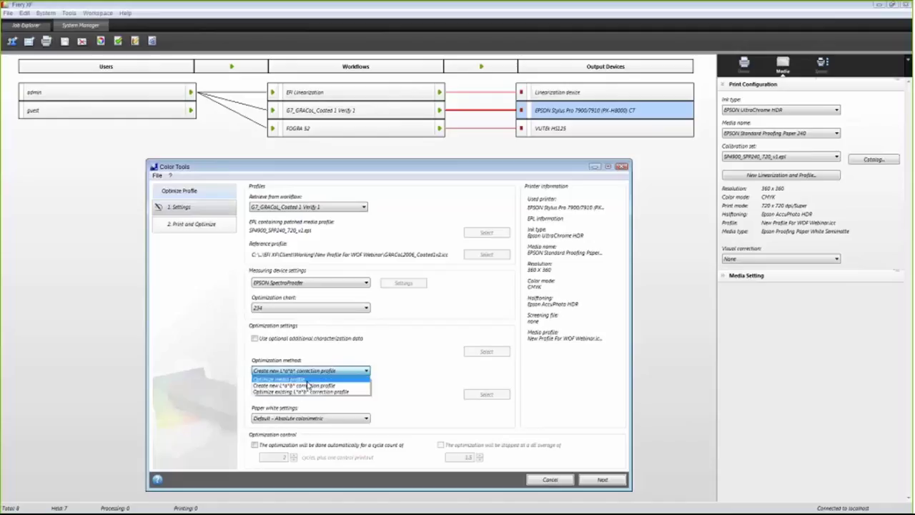
pyautogui.click(356, 386)
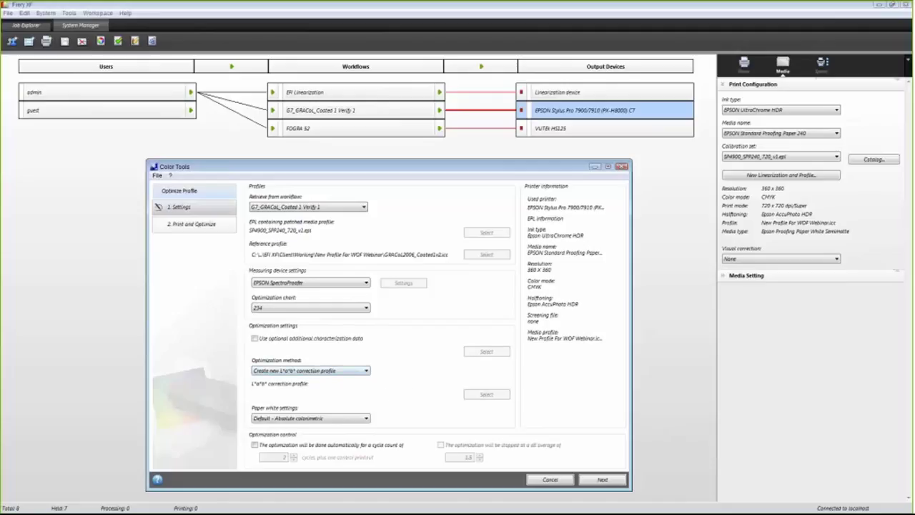
pyautogui.click(347, 423)
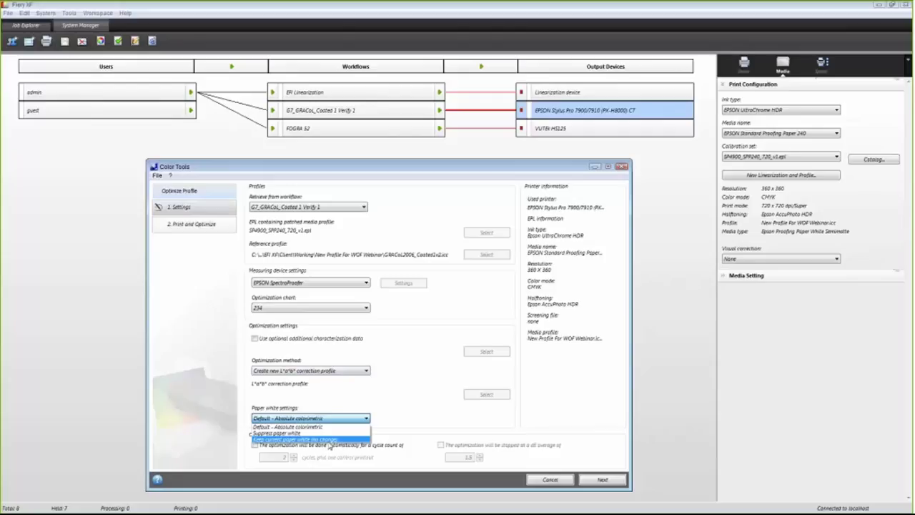
pyautogui.click(439, 390)
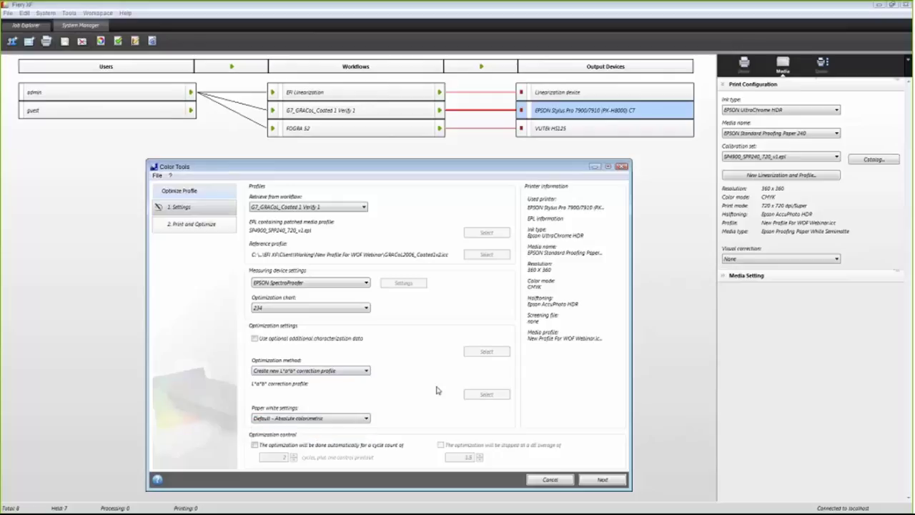
pyautogui.click(595, 483)
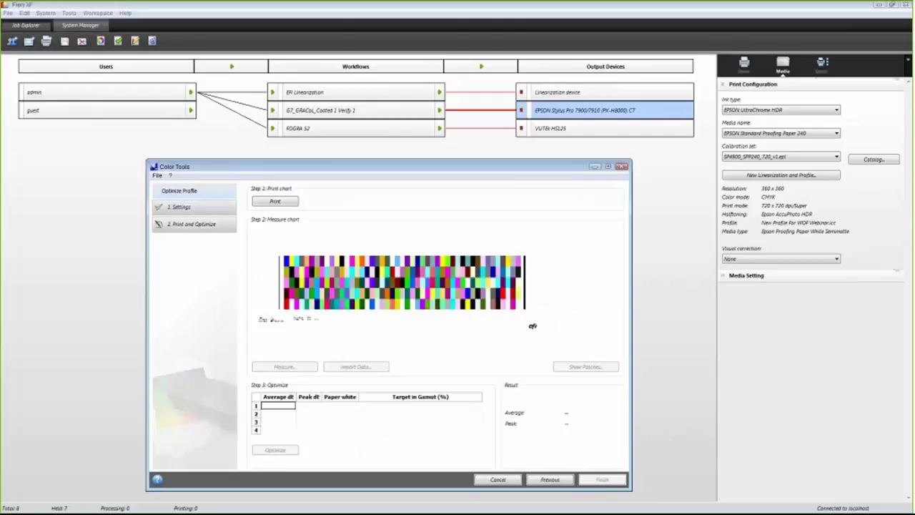
# Print the 234-patch optimization chart and import the 1 - EFI Profiling Chart 234 measurement file from the Optimization for Webinar folder
pyautogui.click(276, 204)
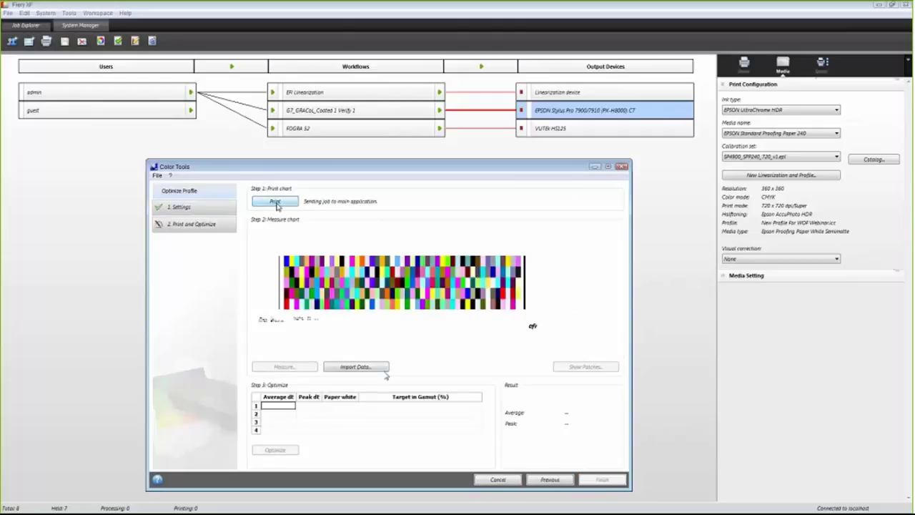
pyautogui.click(356, 366)
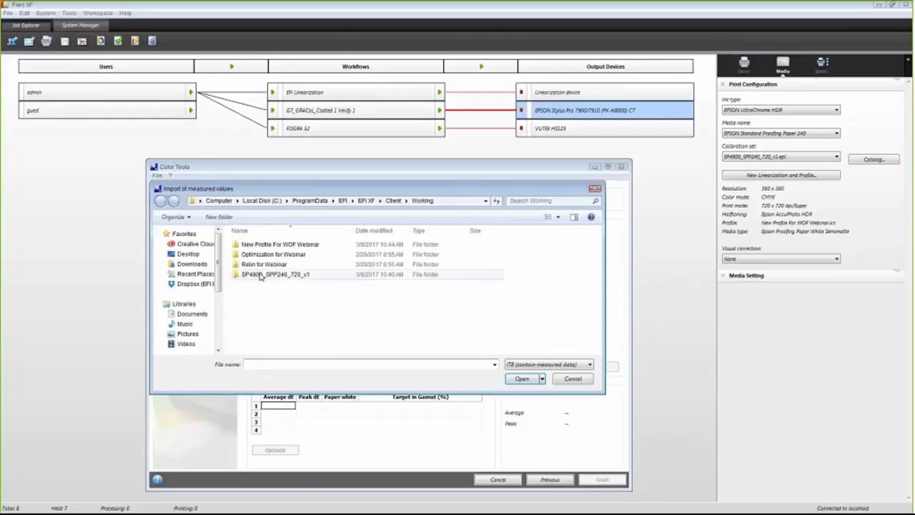
pyautogui.doubleClick(272, 254)
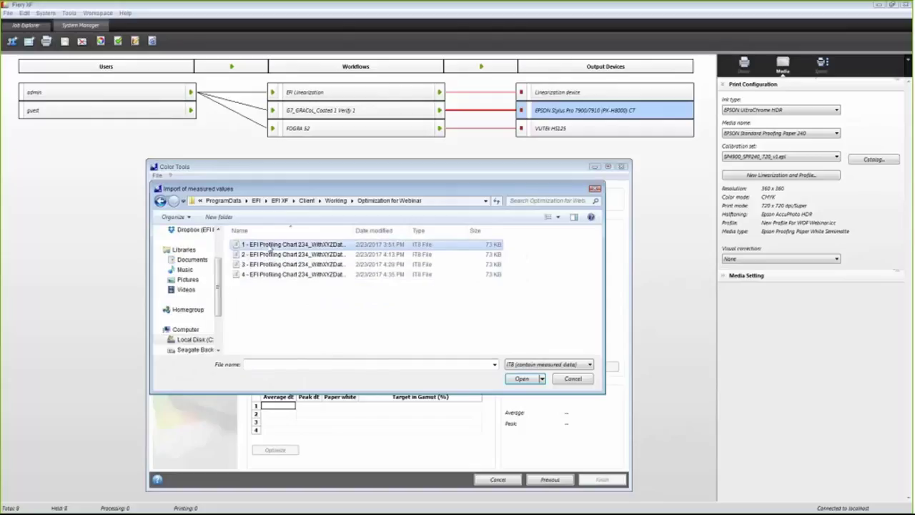
pyautogui.doubleClick(272, 244)
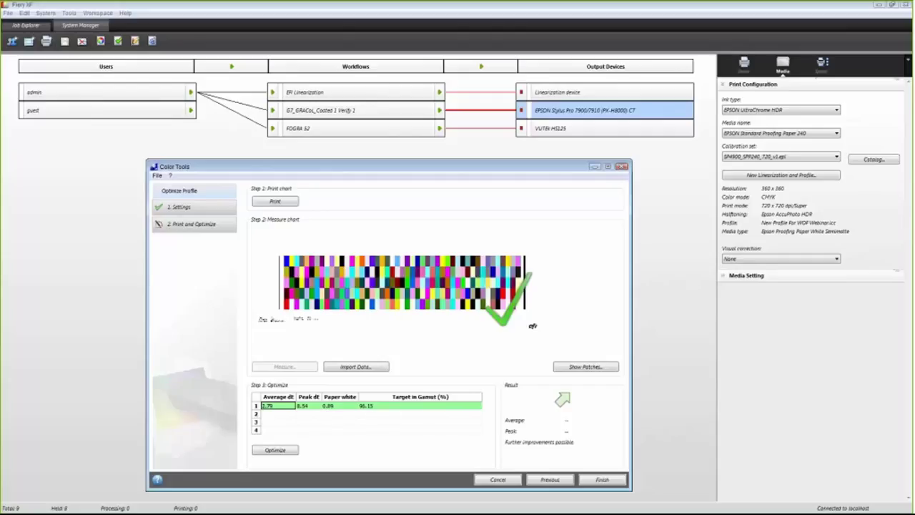
# Optimize the first iteration, reprint the chart and import the 2 - EFI Profiling Chart 234 measurements from Optimization for Webinar
pyautogui.click(275, 450)
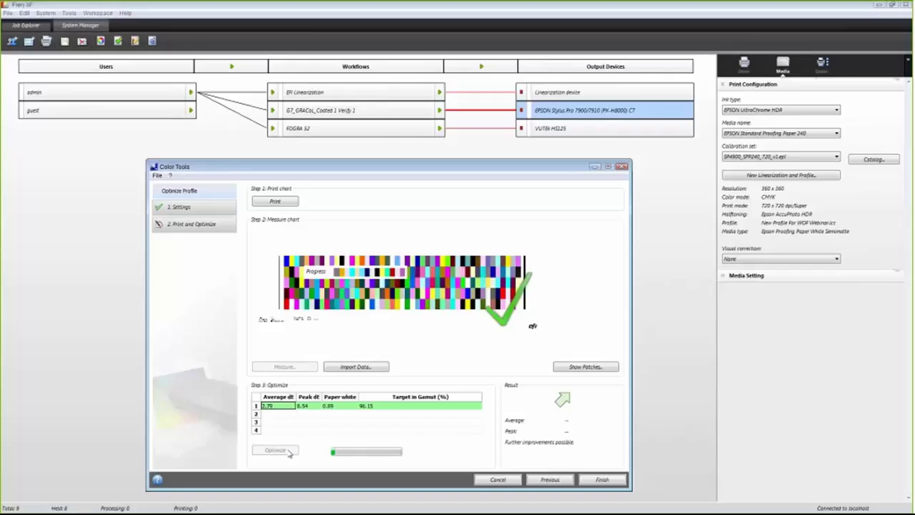
pyautogui.click(285, 203)
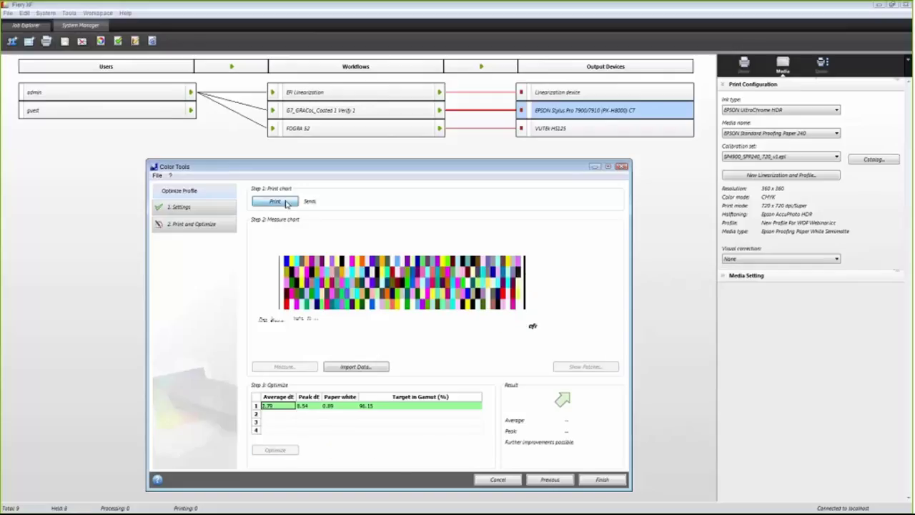
pyautogui.click(366, 368)
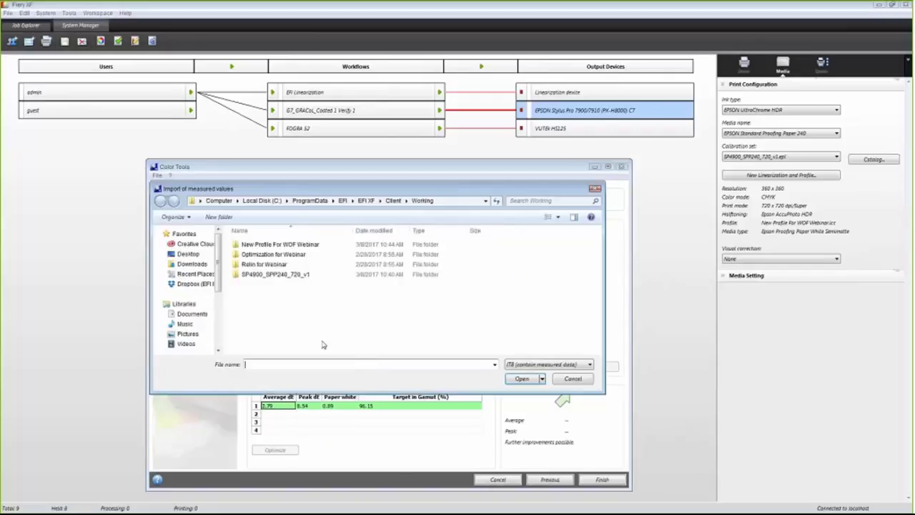
pyautogui.doubleClick(275, 258)
pyautogui.doubleClick(274, 257)
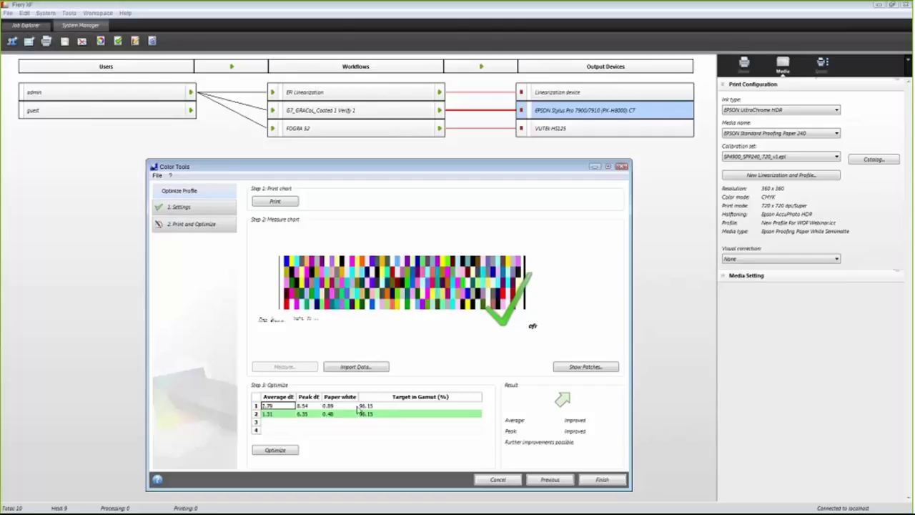
# Optimize the second iteration, print the chart again and import the 3 - EFI Profiling Chart 234 measurements from Optimization for Webinar
pyautogui.click(269, 452)
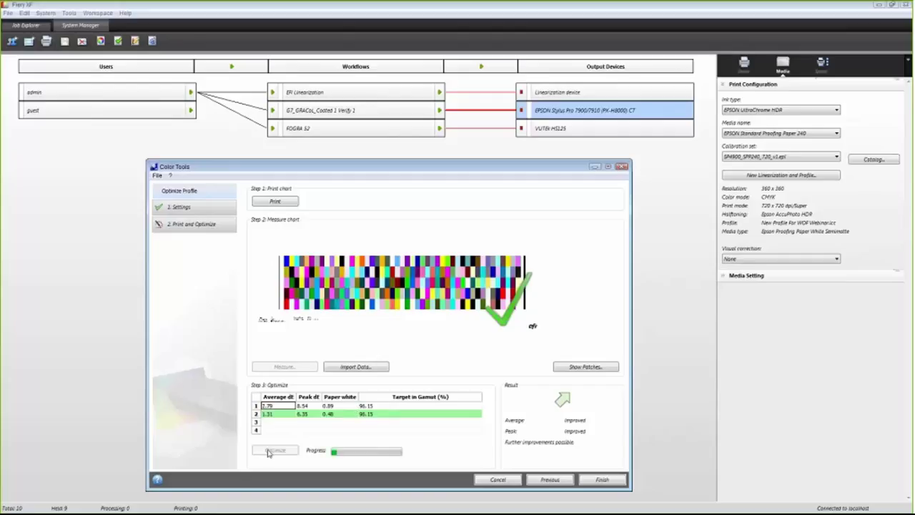
pyautogui.click(275, 201)
pyautogui.click(341, 368)
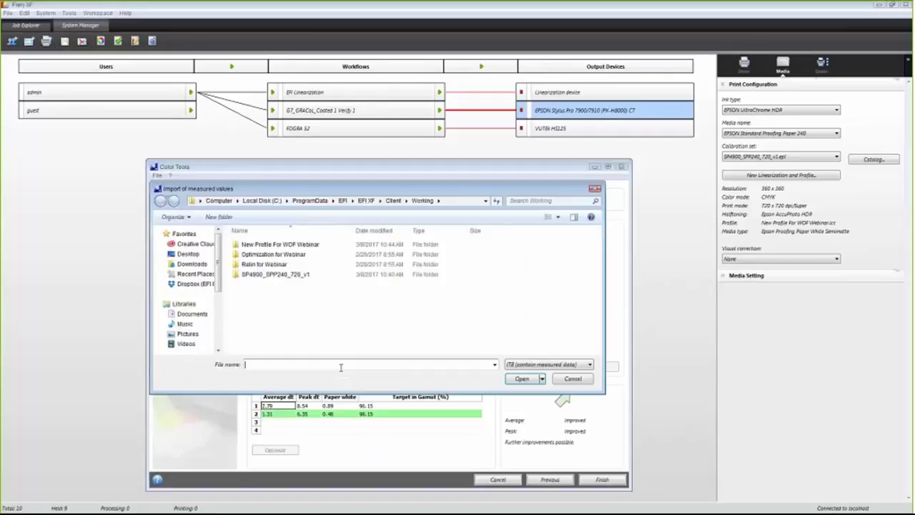
pyautogui.doubleClick(255, 256)
pyautogui.click(272, 264)
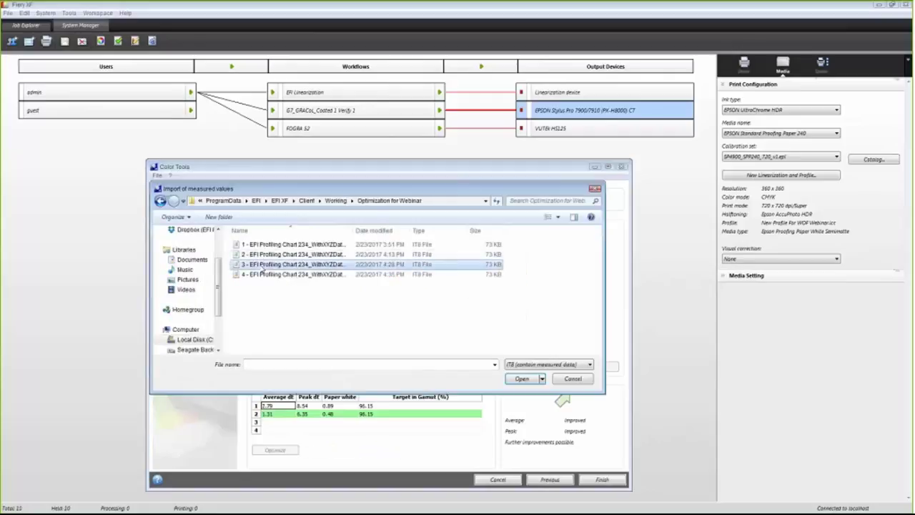
pyautogui.doubleClick(272, 264)
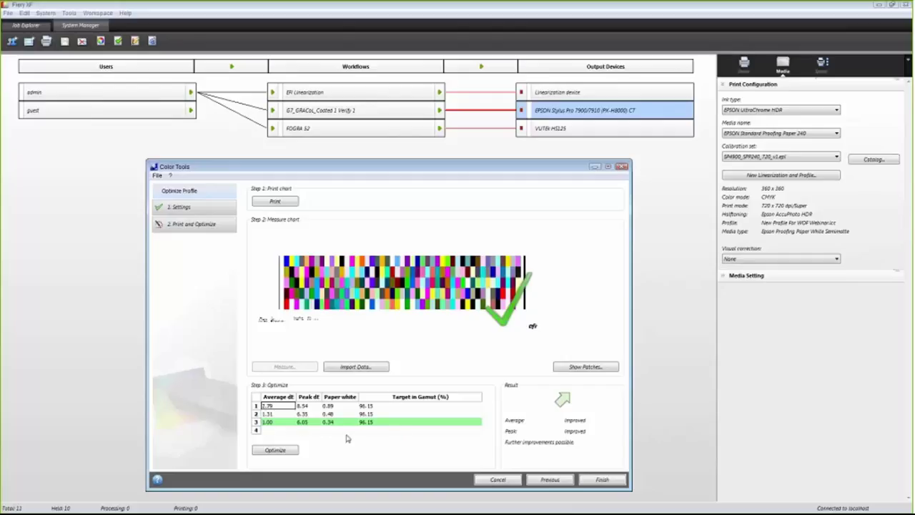
# Finish the optimization and save iteration 3 as a new 3CC profile named WebEx in the SP4900_SPP240_720_v1 folder
pyautogui.click(602, 480)
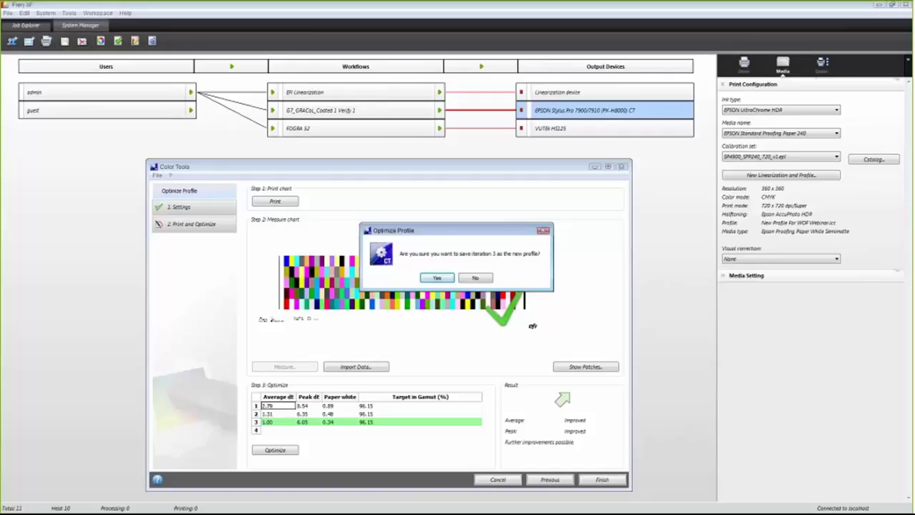
pyautogui.click(428, 280)
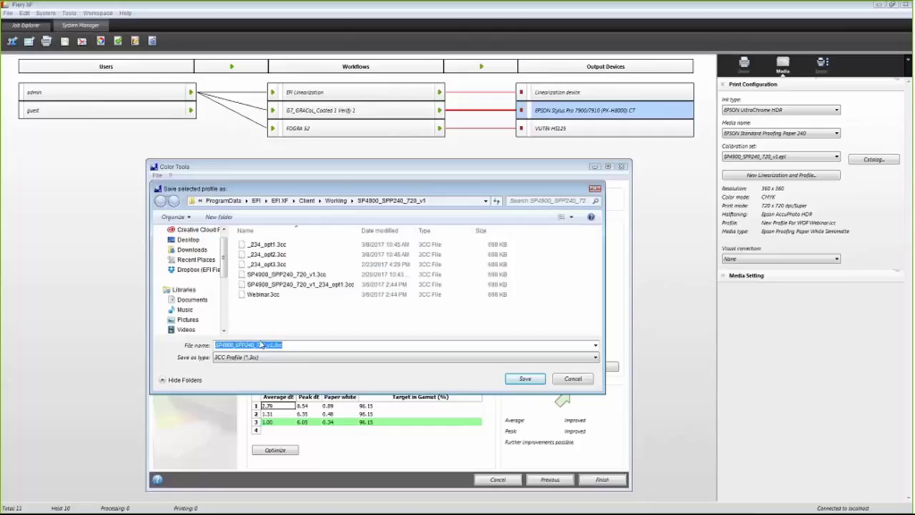
pyautogui.write('We')
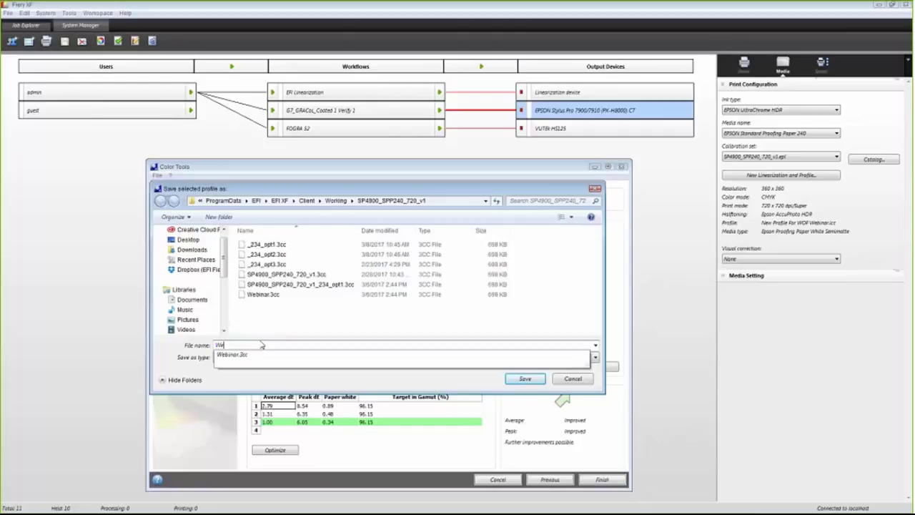
pyautogui.write('bEx')
pyautogui.click(525, 378)
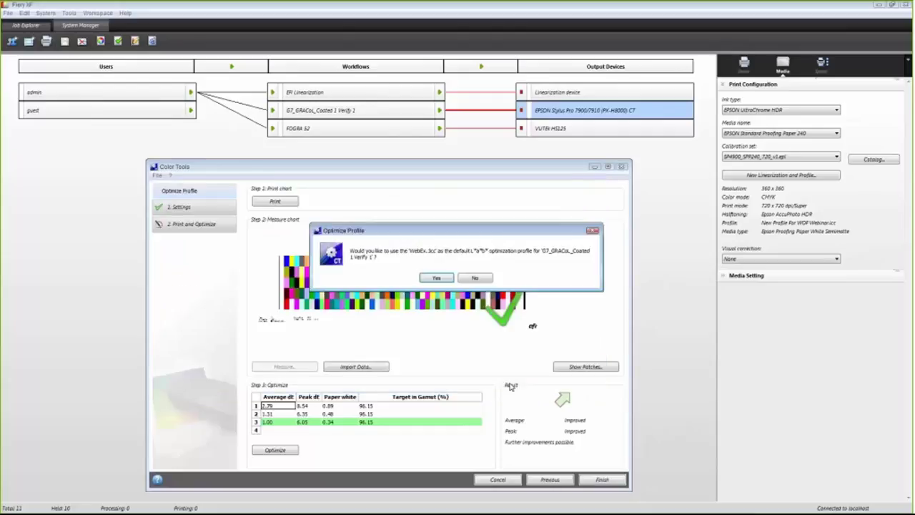
# Make WebEx.3cc the default L*a*b* optimization profile for G7_GRACoL_Coated 1 Verify 1 and save the optimizer job under its suggested name
pyautogui.click(429, 278)
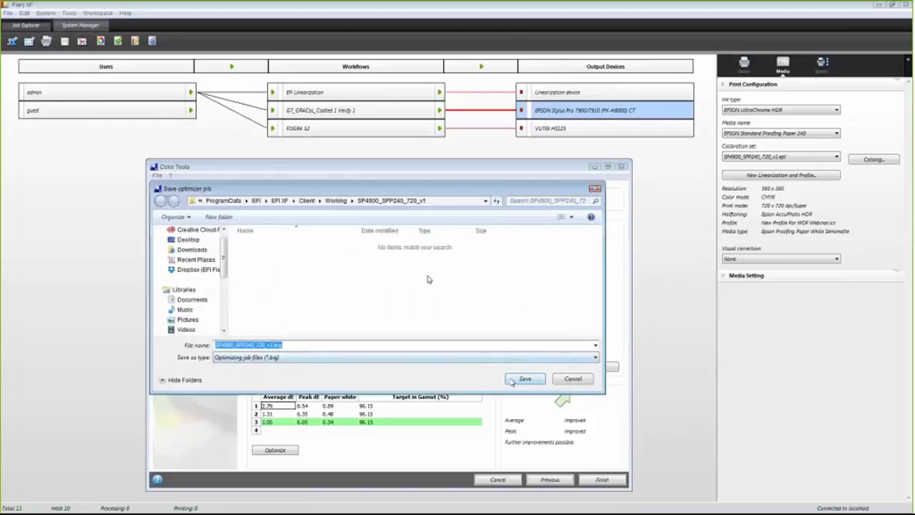
pyautogui.click(511, 381)
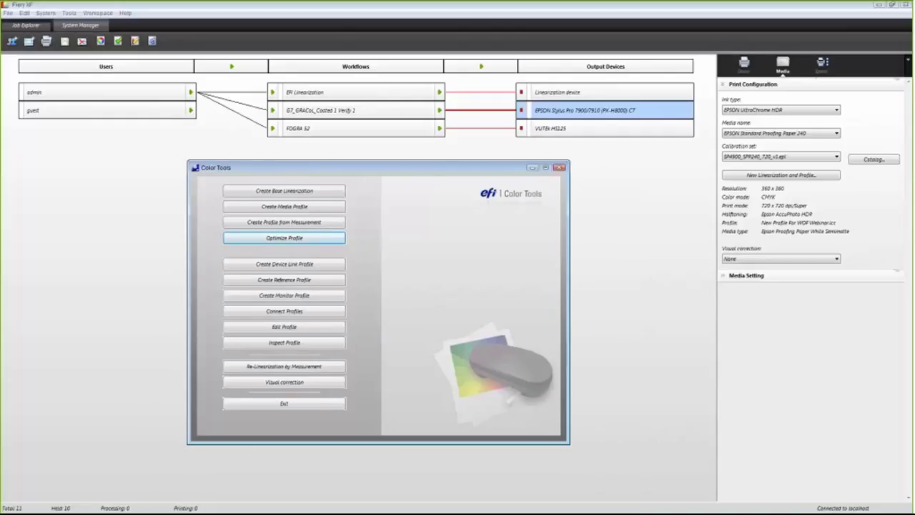
# Select the G7_GRACoL_Coated 1 Verify 1 workflow and open its color settings
pyautogui.click(379, 112)
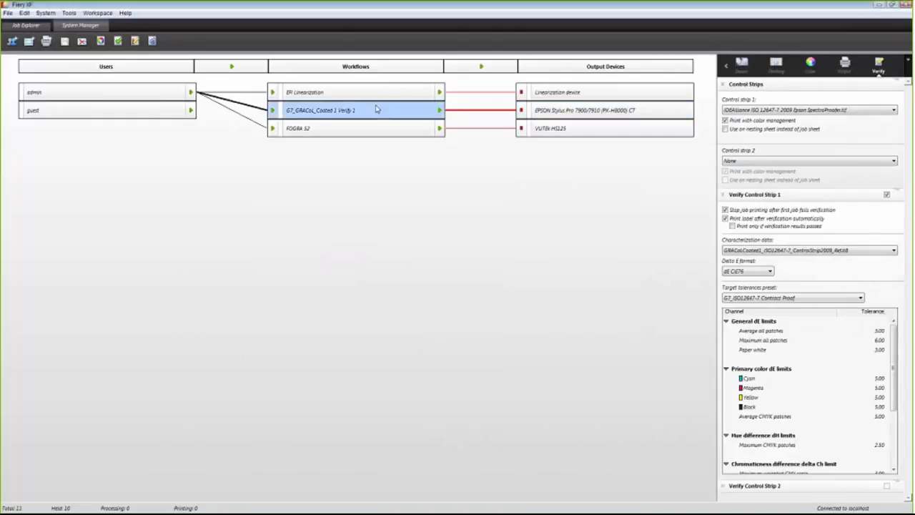
pyautogui.click(811, 64)
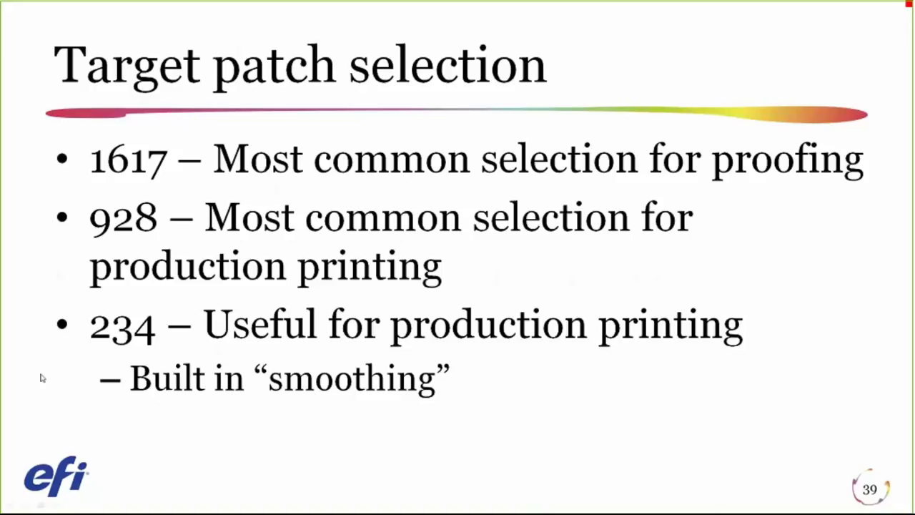
pyautogui.press('Right')
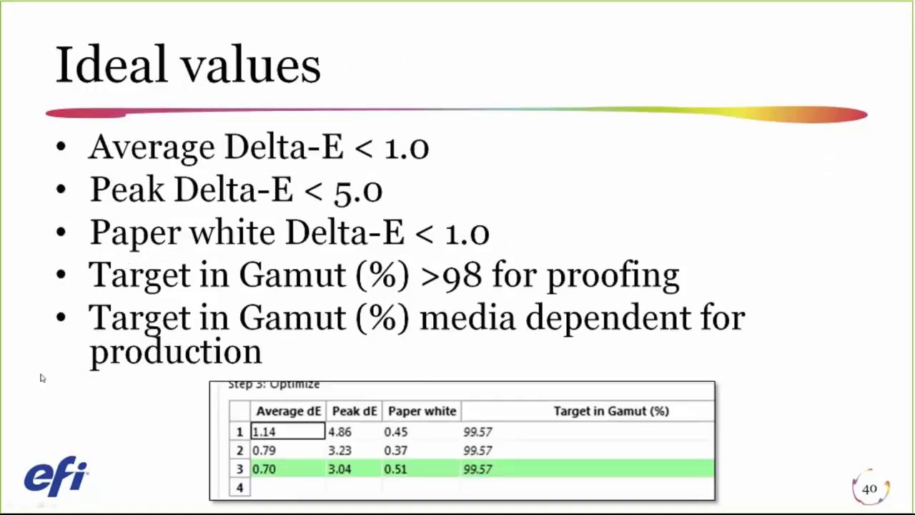